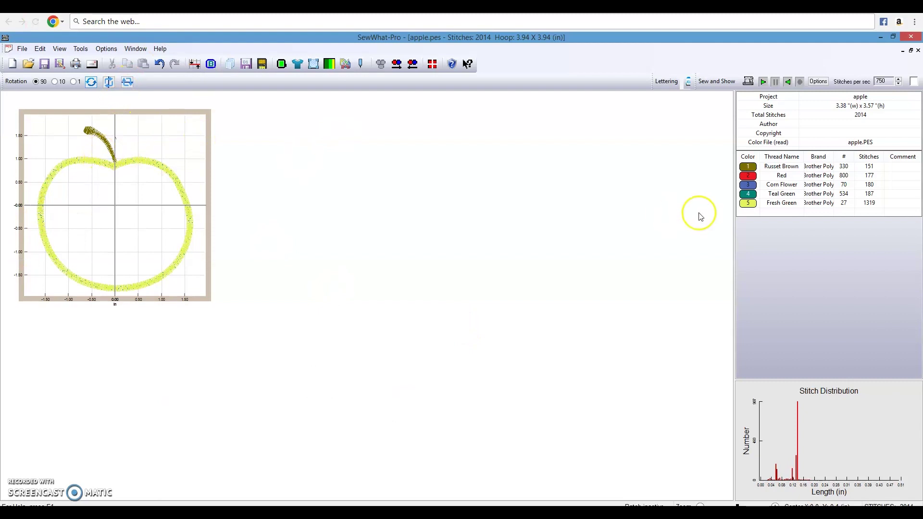
Compare the thread colour stops, settling on the 177-stitch Red apple outline.
{"action": "left_click", "coordinate": [750, 166]}
{"action": "left_click", "coordinate": [752, 175]}
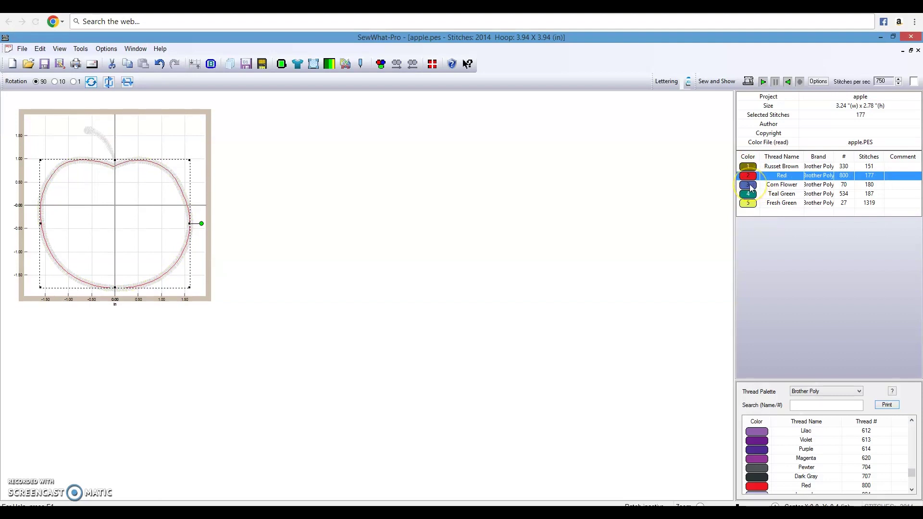
{"action": "left_click", "coordinate": [750, 186]}
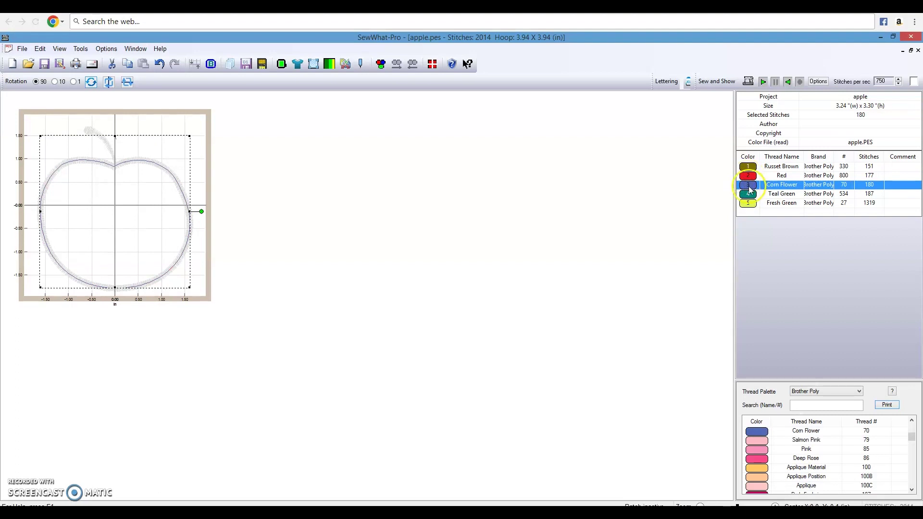
{"action": "left_click", "coordinate": [751, 192]}
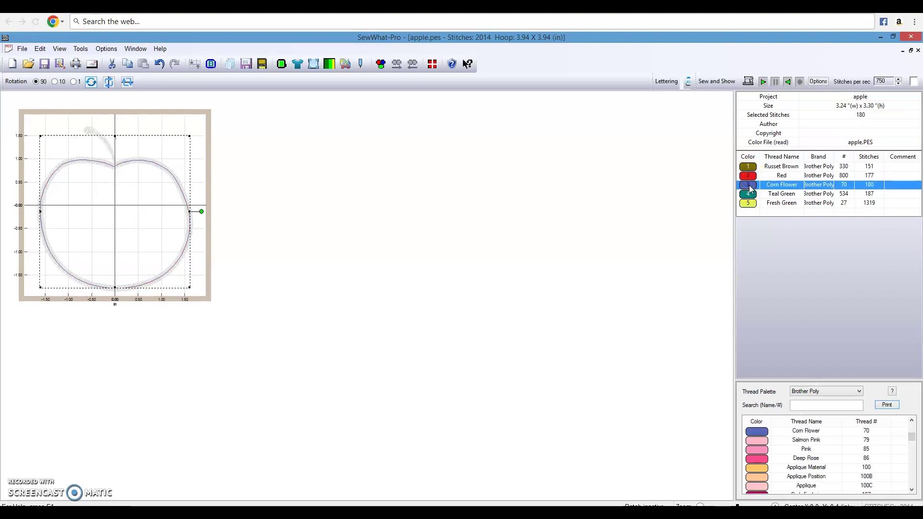
{"action": "left_click", "coordinate": [750, 176]}
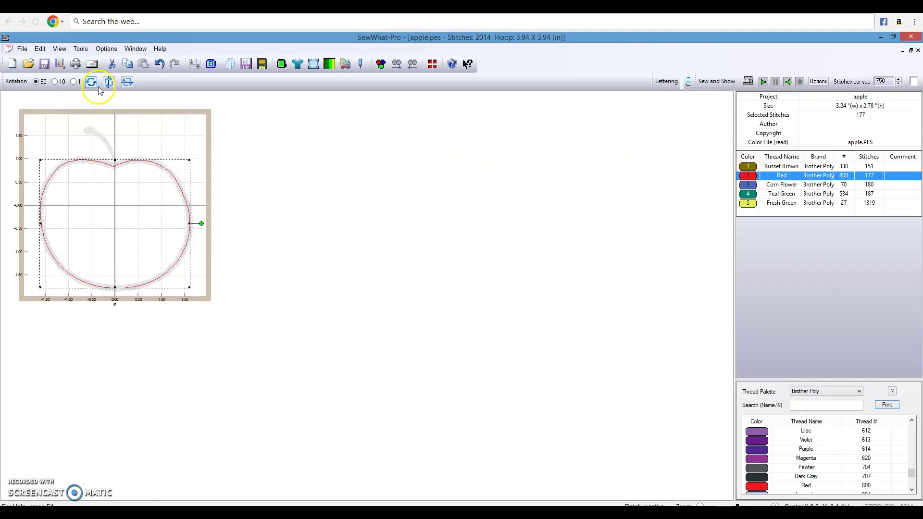
{"action": "left_click", "coordinate": [80, 51]}
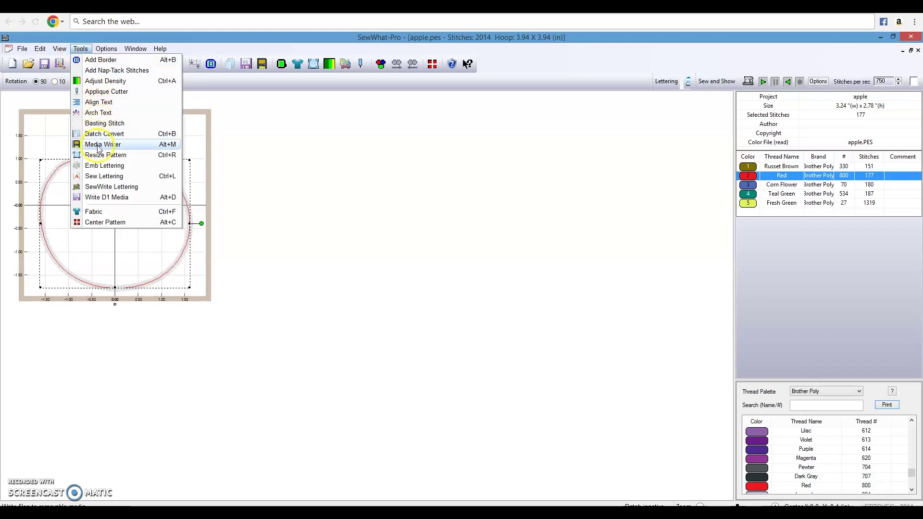
Save apple_01 JPG and SVG cutouts from the Applique Cutter at inflation factor 1.10.
{"action": "left_click", "coordinate": [100, 92]}
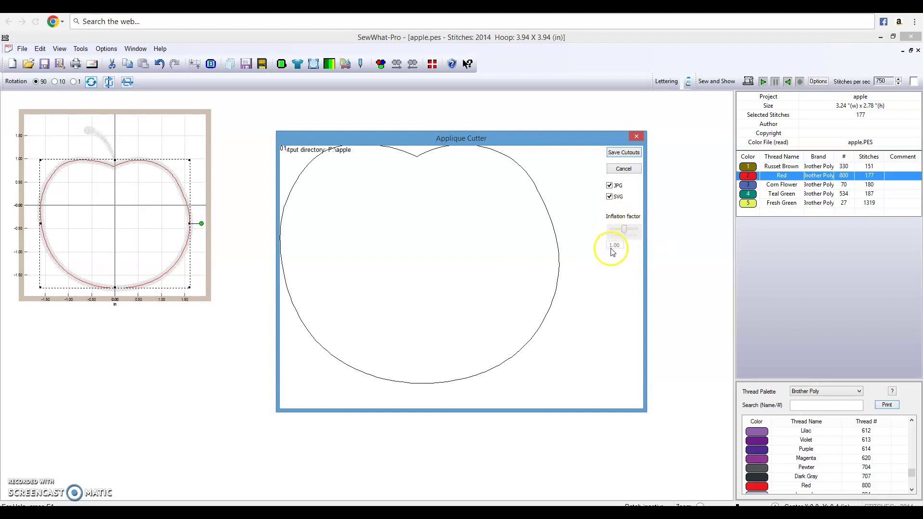
{"action": "left_click", "coordinate": [616, 250]}
{"action": "left_click_drag", "start_coordinate": [624, 229], "coordinate": [634, 233]}
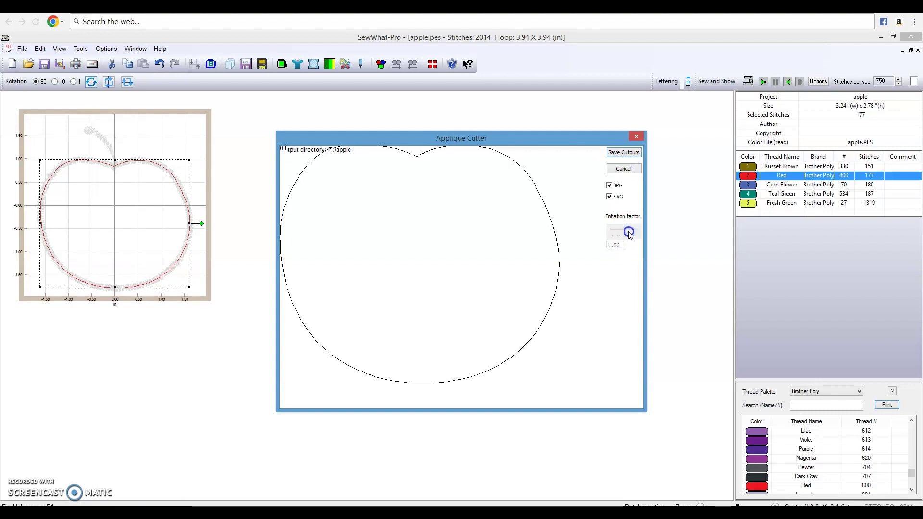
{"action": "left_click_drag", "start_coordinate": [635, 233], "coordinate": [629, 234]}
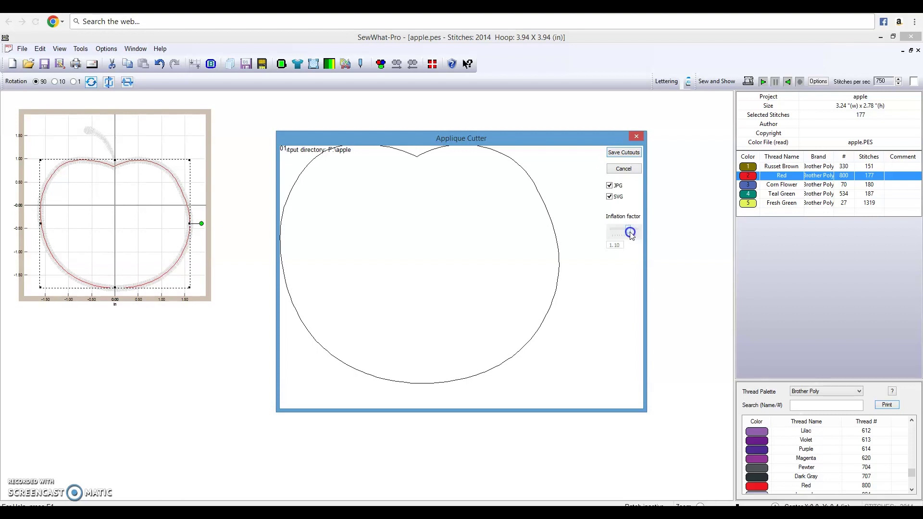
{"action": "left_click", "coordinate": [623, 154]}
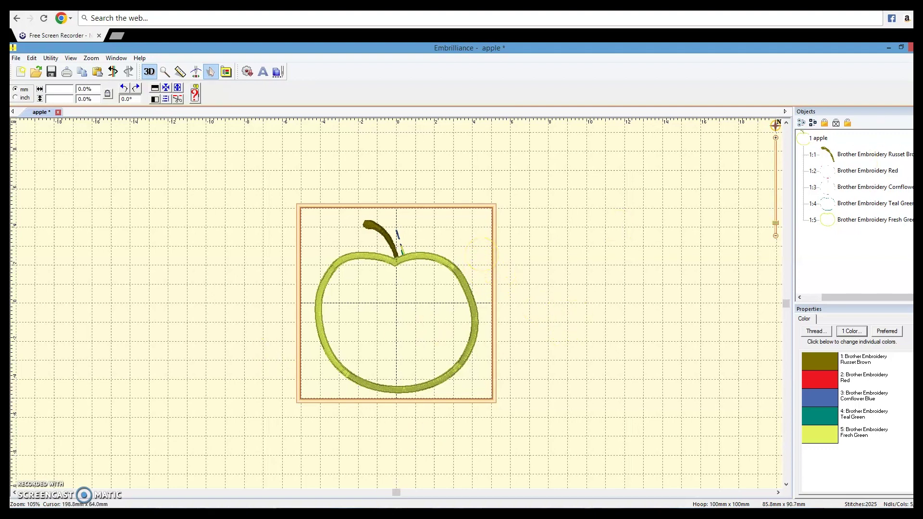
Compare the Russet Brown, Red and Cornflower objects, settling on the Cornflower outline.
{"action": "left_click", "coordinate": [833, 154]}
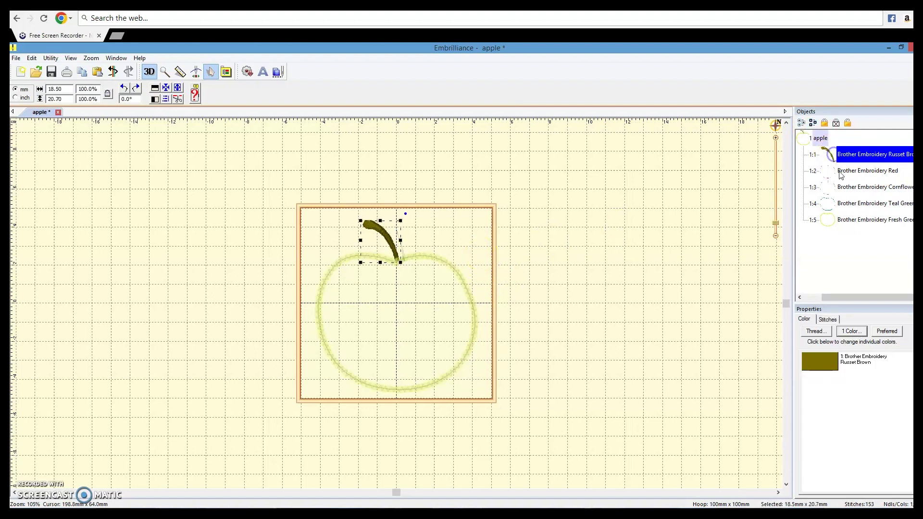
{"action": "left_click", "coordinate": [839, 171]}
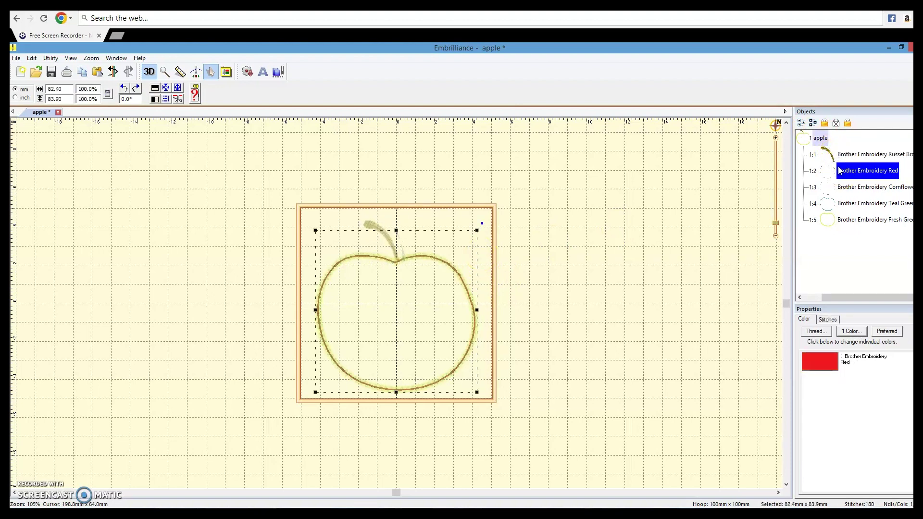
{"action": "left_click", "coordinate": [839, 189]}
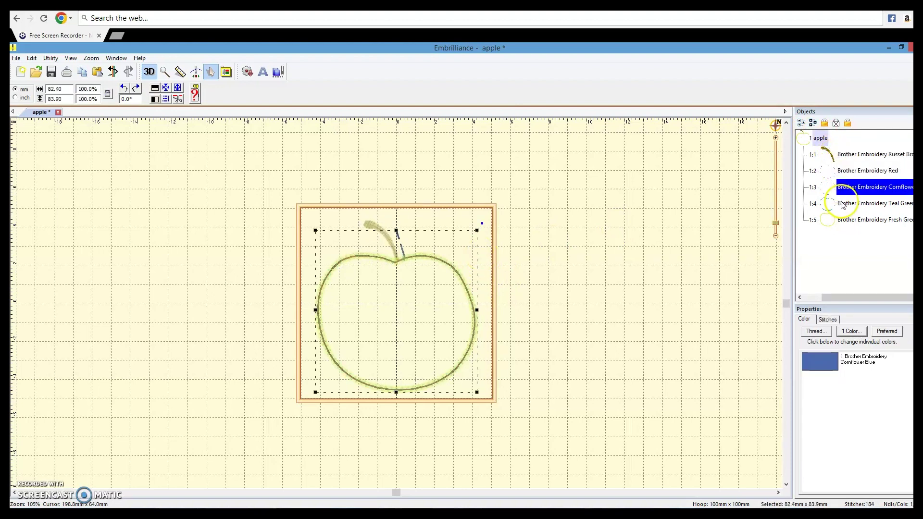
{"action": "left_click", "coordinate": [829, 175]}
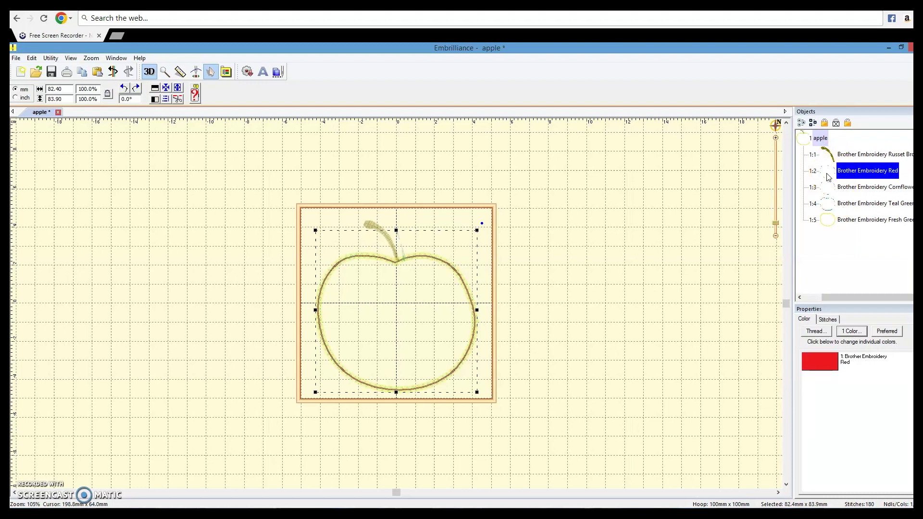
{"action": "left_click", "coordinate": [836, 189]}
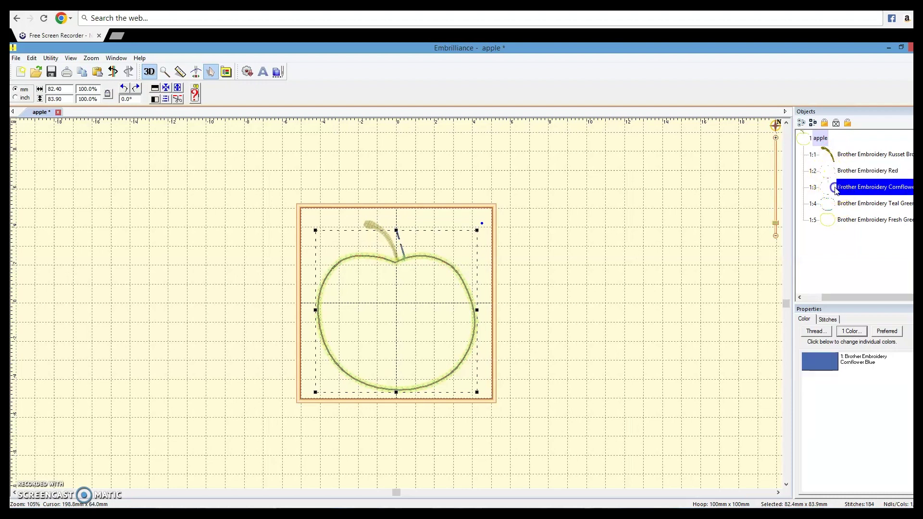
{"action": "left_click", "coordinate": [829, 173]}
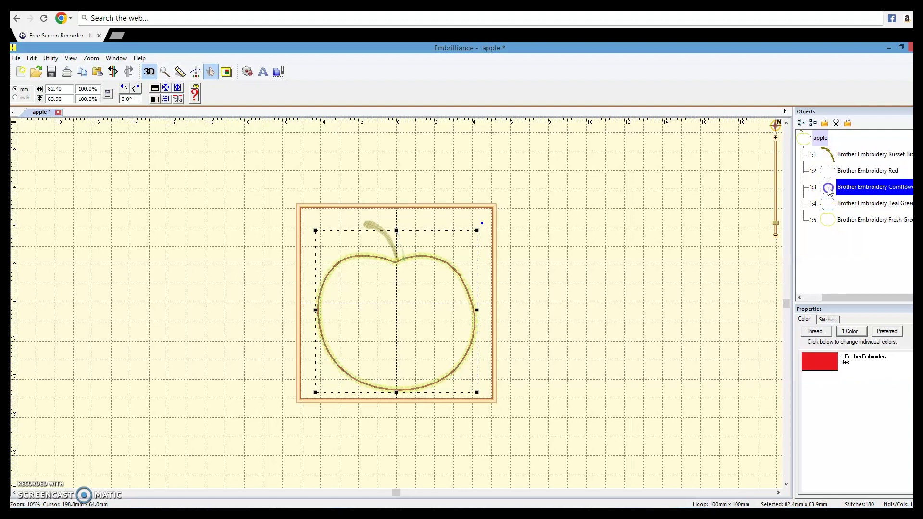
{"action": "left_click", "coordinate": [832, 190]}
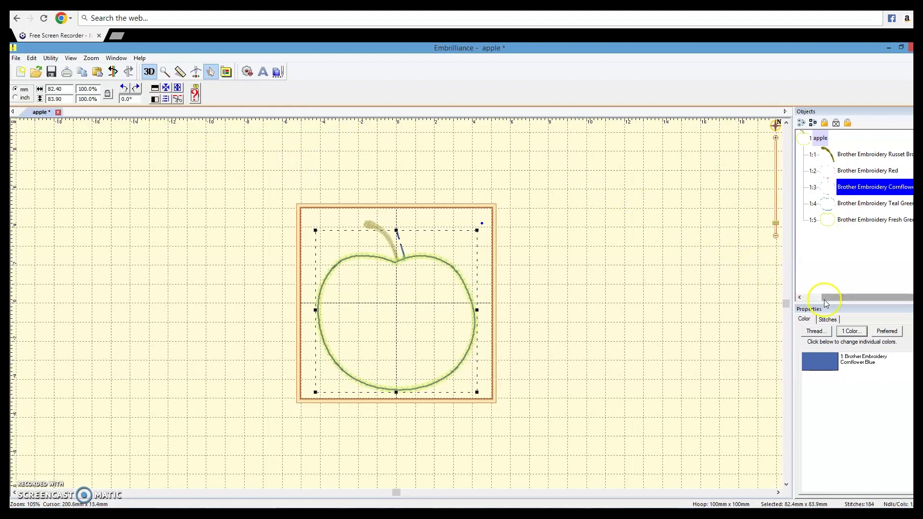
Check the density settings, then pick the Cornflower Blue colour swatch in Properties.
{"action": "left_click", "coordinate": [826, 319]}
{"action": "left_click", "coordinate": [802, 317]}
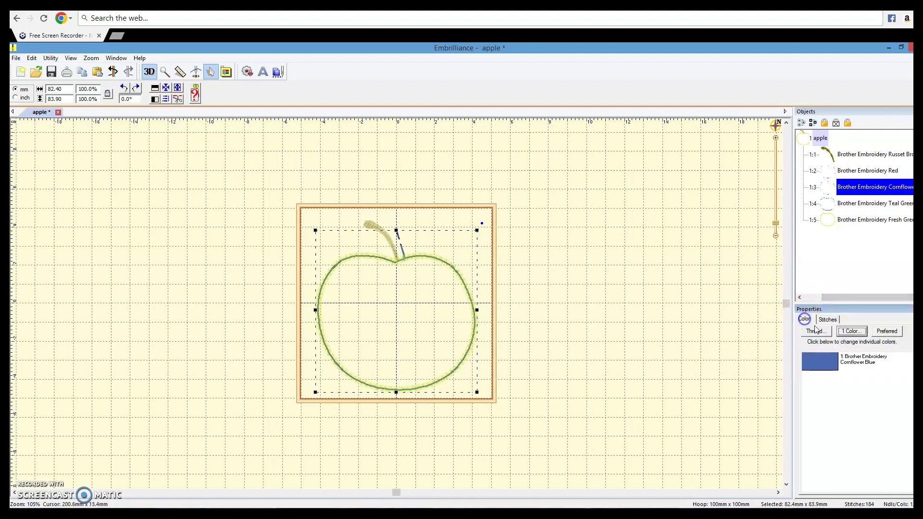
{"action": "left_click", "coordinate": [824, 367]}
Set the Cornflower Blue thread's applique style to Applique Position.
{"action": "left_click", "coordinate": [824, 366]}
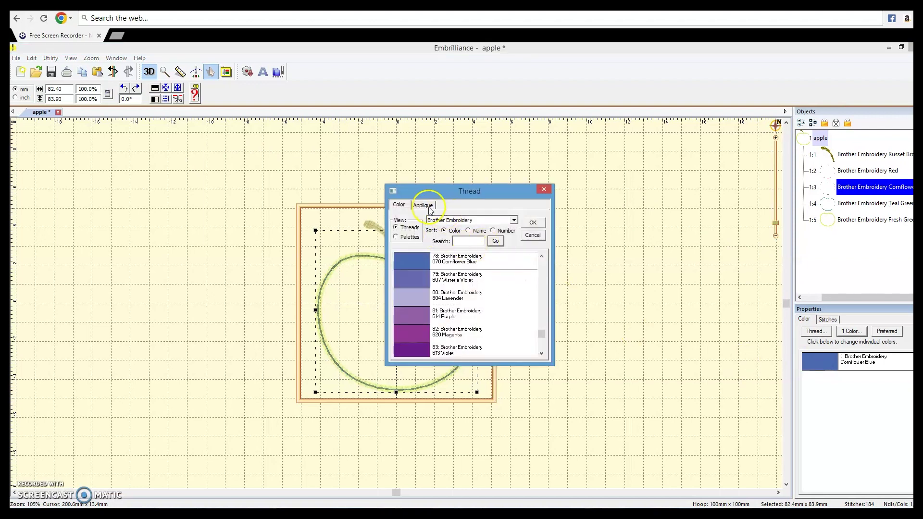
{"action": "left_click", "coordinate": [424, 206]}
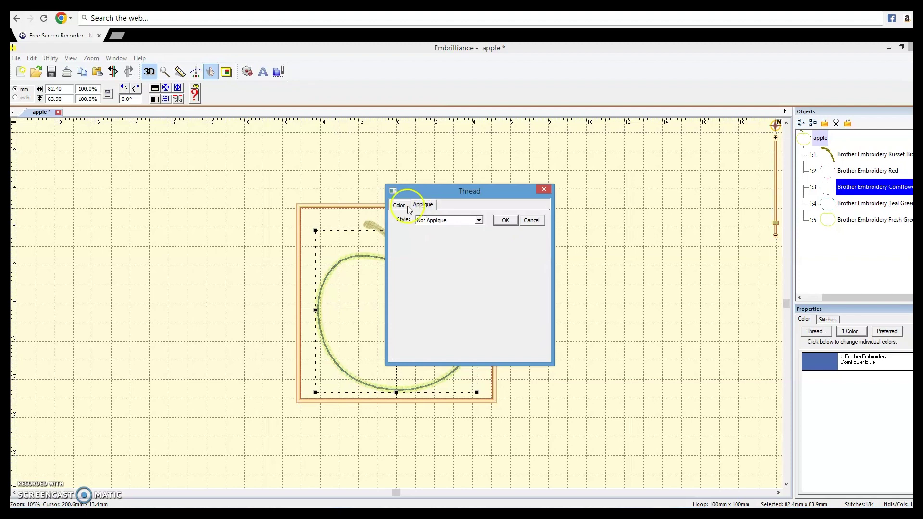
{"action": "left_click", "coordinate": [479, 220]}
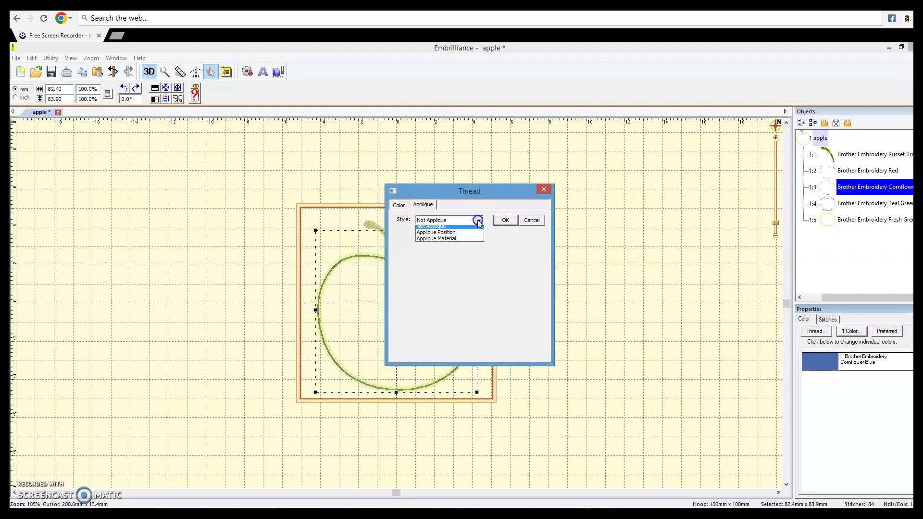
{"action": "left_click", "coordinate": [442, 229]}
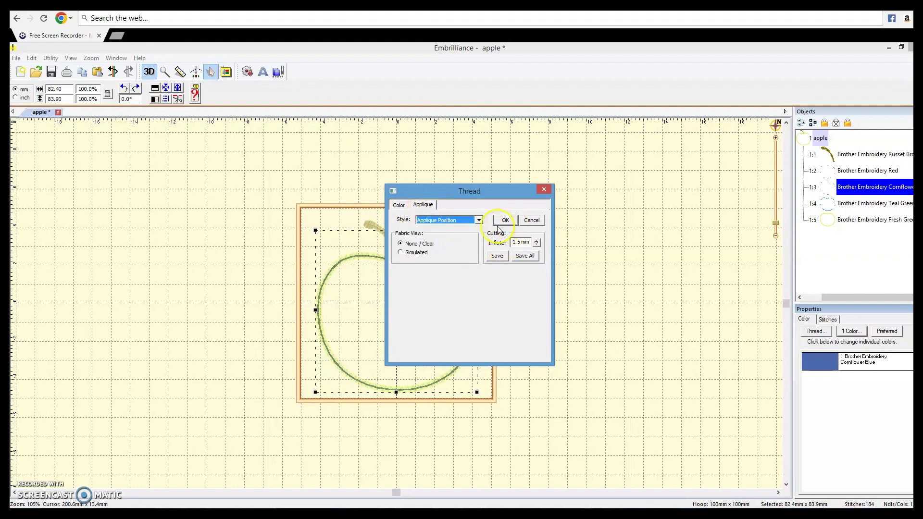
Save the placement outline as an SVG cutting file named apple.
{"action": "left_click", "coordinate": [500, 257]}
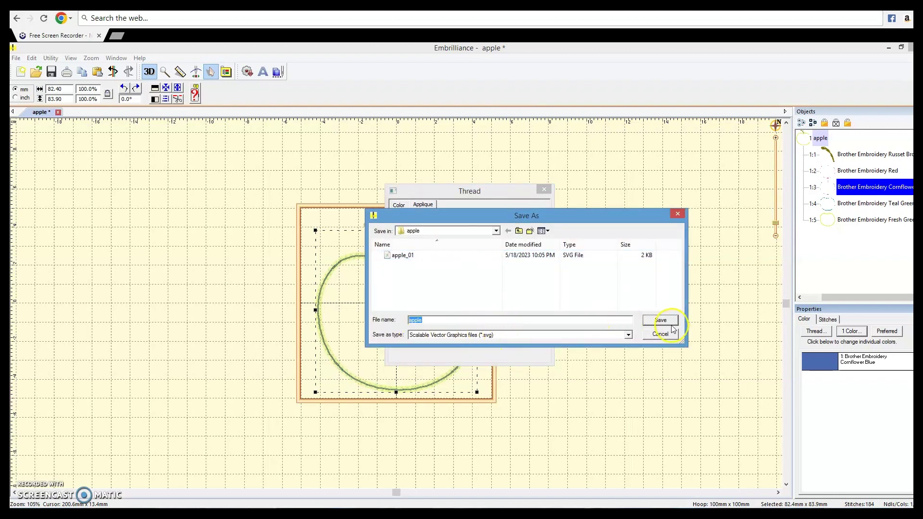
{"action": "left_click", "coordinate": [660, 335]}
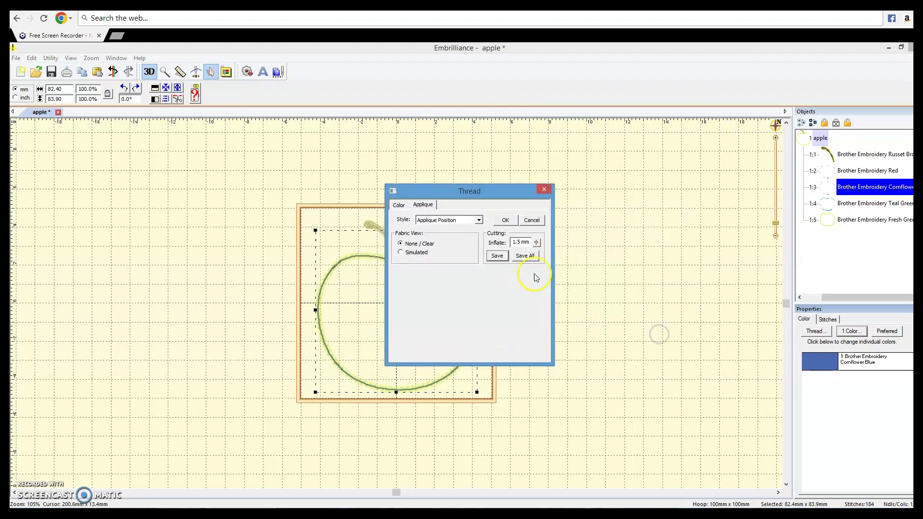
{"action": "left_click", "coordinate": [498, 257]}
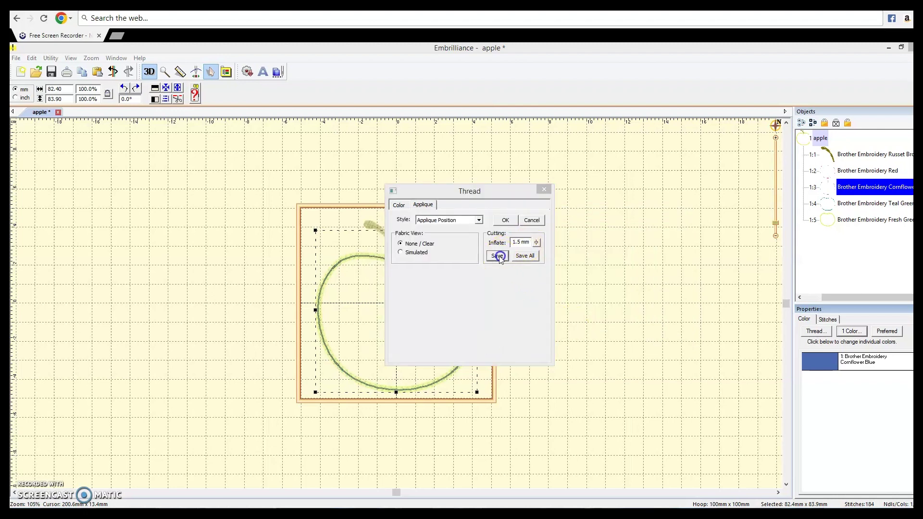
{"action": "left_click", "coordinate": [505, 268]}
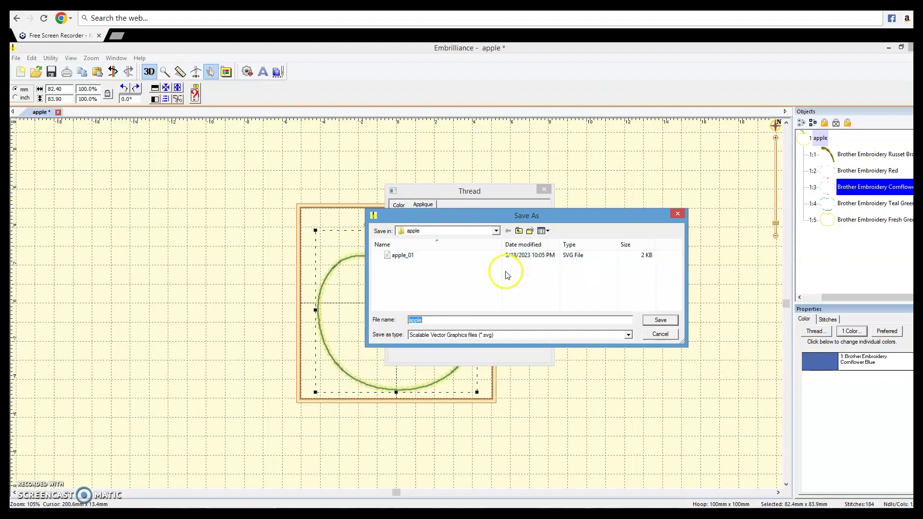
{"action": "left_click", "coordinate": [658, 323]}
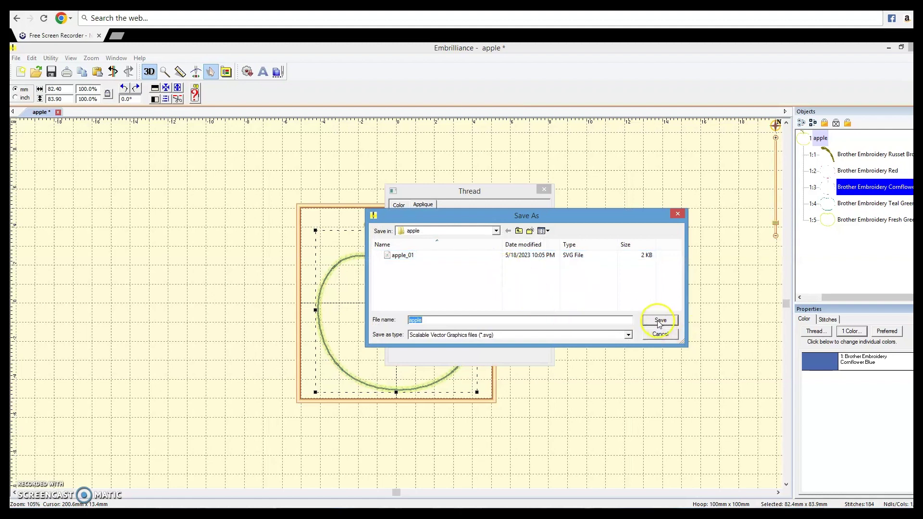